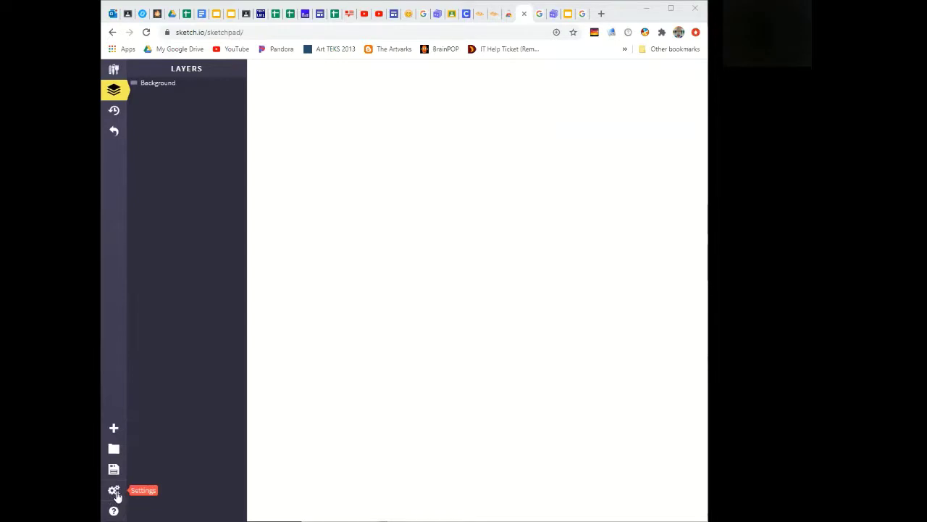
Switch on the In Google Drive file storage toggle in Sketchpad's settings
{"action": "left_click", "coordinate": [114, 492]}
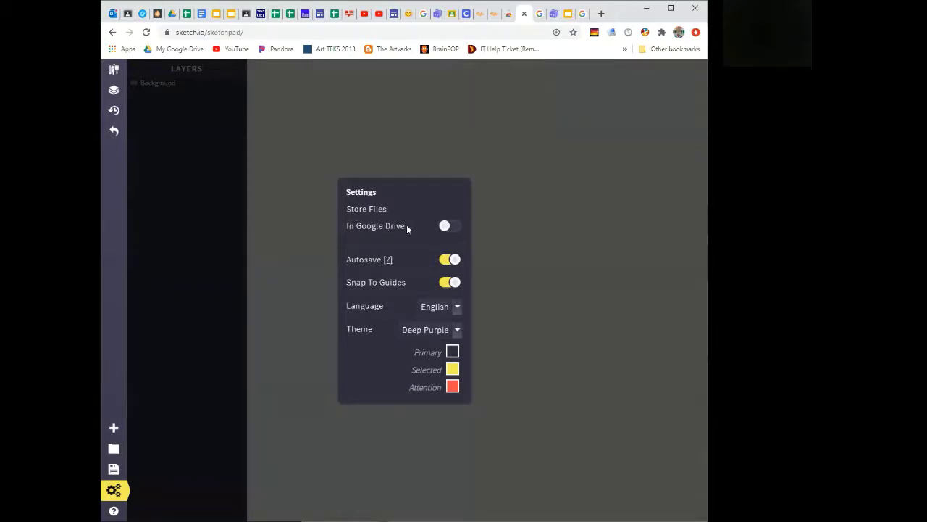
{"action": "left_click", "coordinate": [446, 227]}
{"action": "left_click", "coordinate": [448, 228]}
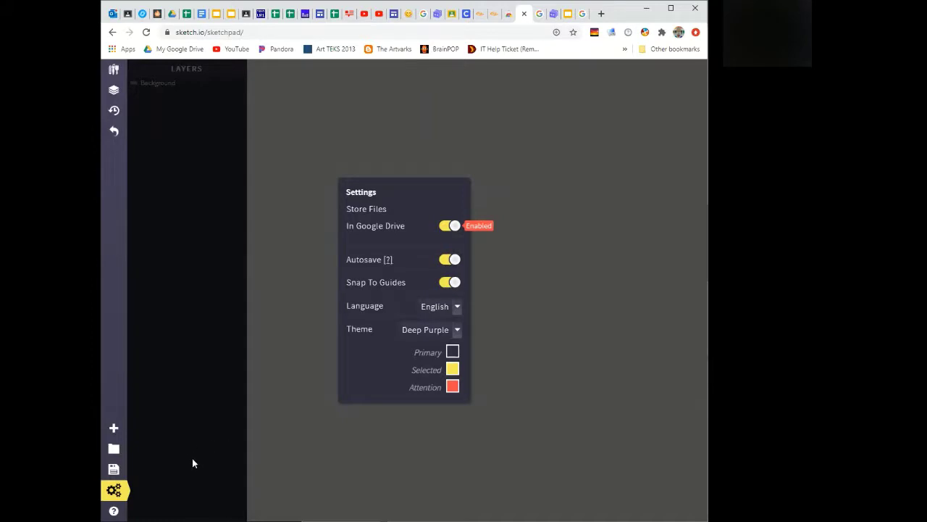
Create a new 874 × 875 px canvas from the Blank template
{"action": "left_click", "coordinate": [113, 431]}
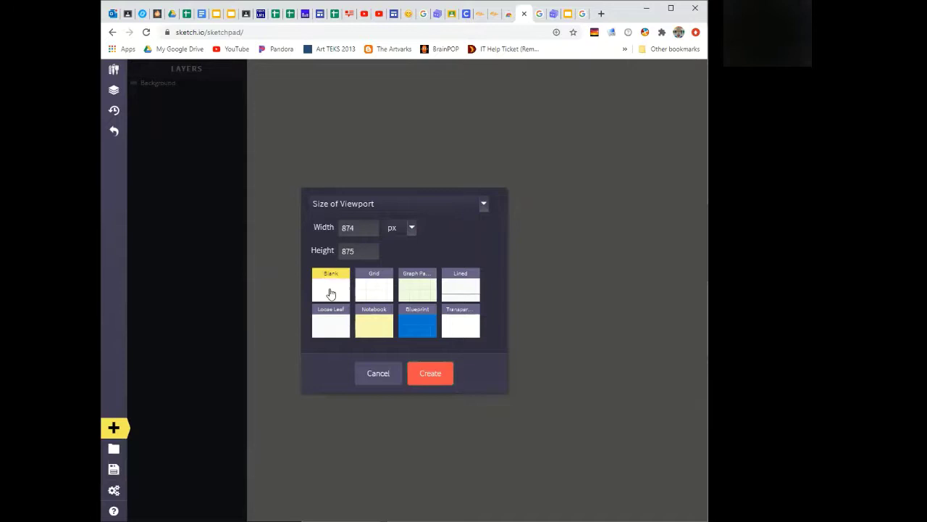
{"action": "left_click", "coordinate": [437, 377]}
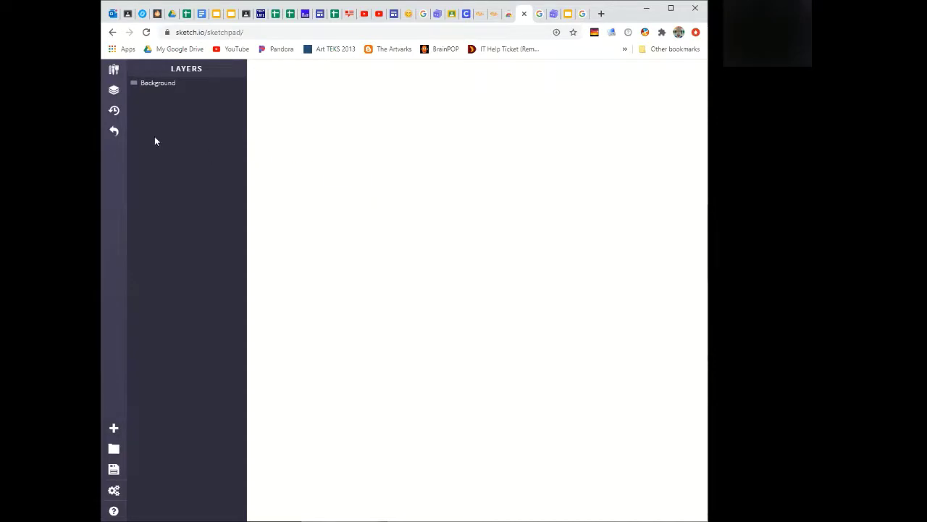
Select the Tile Brush from the brush list and give it a black outline colour
{"action": "left_click", "coordinate": [114, 71]}
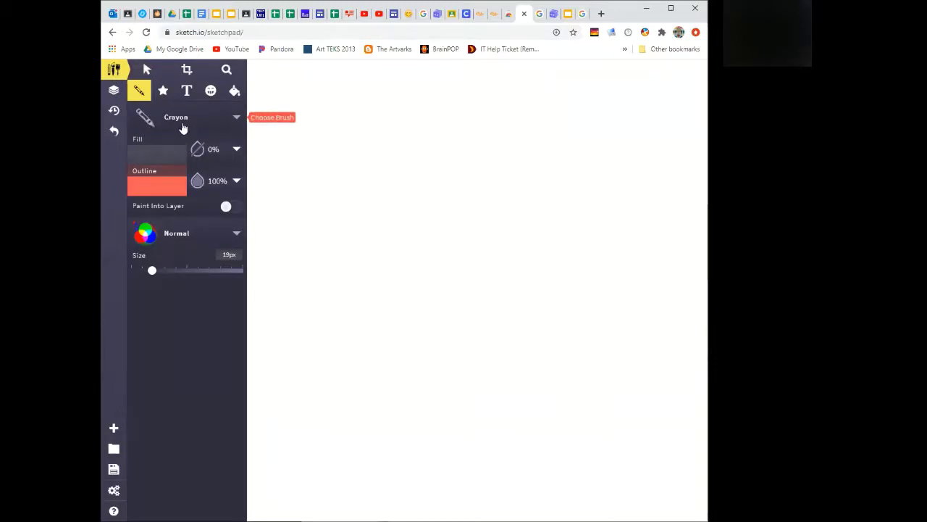
{"action": "left_click", "coordinate": [237, 119]}
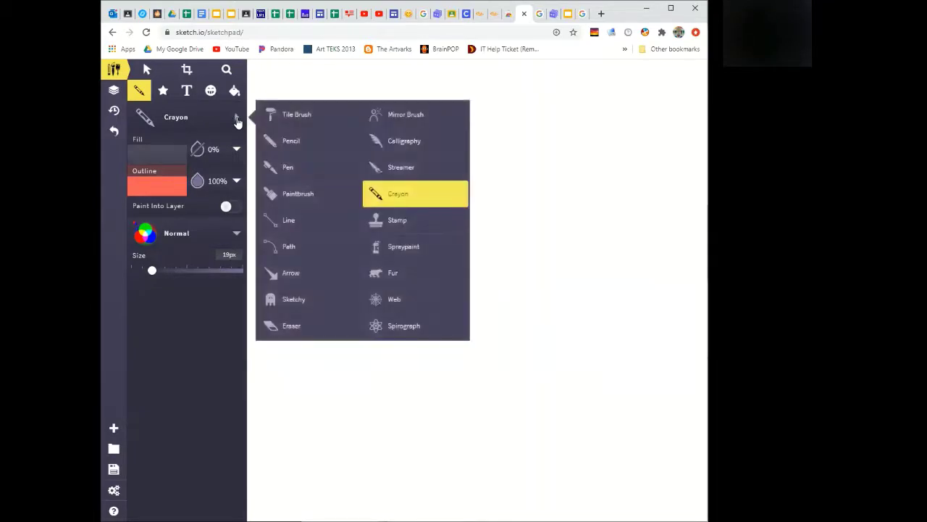
{"action": "left_click", "coordinate": [302, 120]}
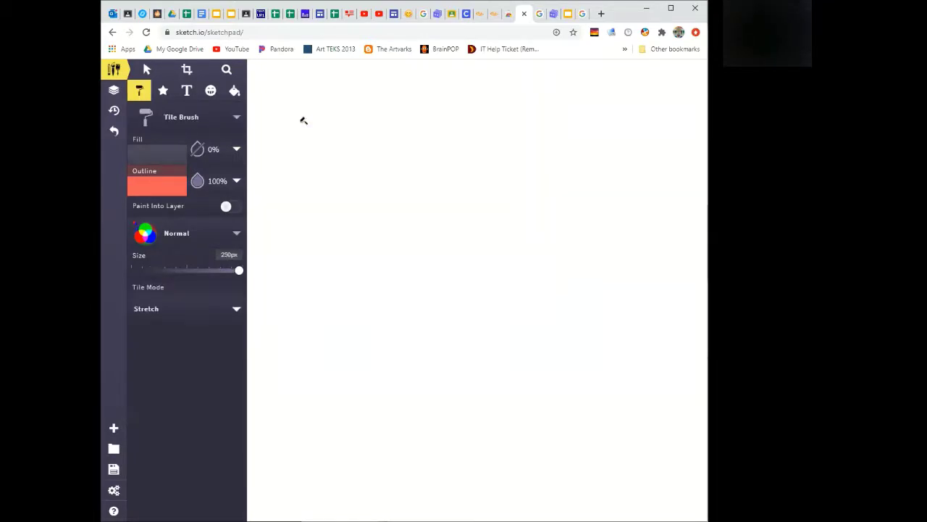
{"action": "left_click", "coordinate": [146, 156]}
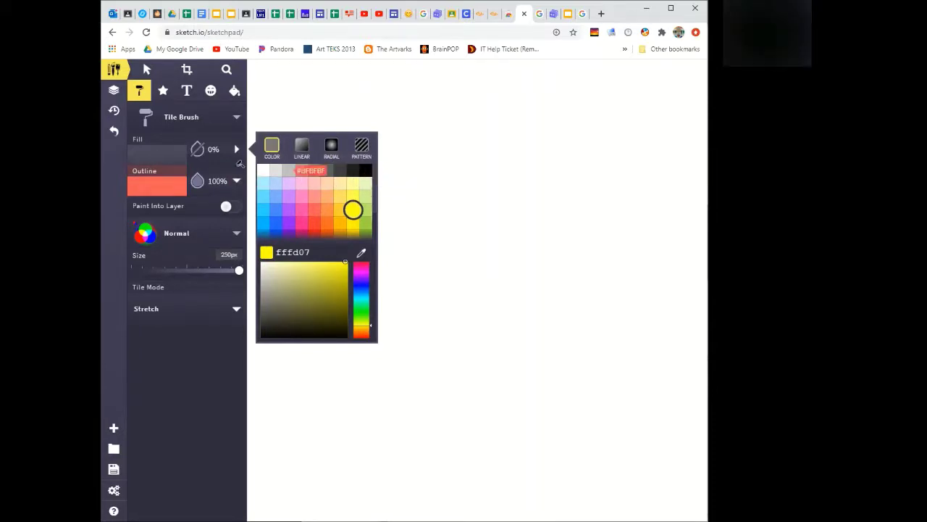
{"action": "left_click", "coordinate": [144, 186]}
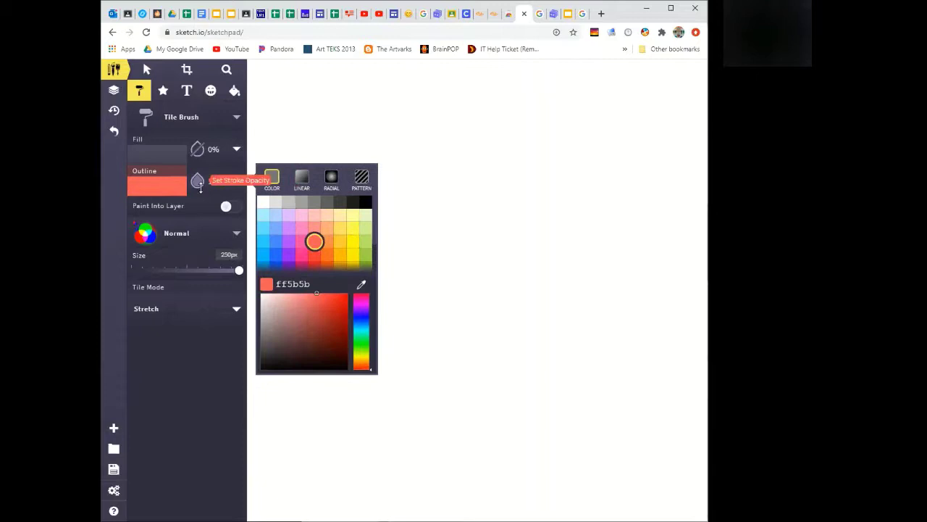
{"action": "left_click", "coordinate": [366, 203]}
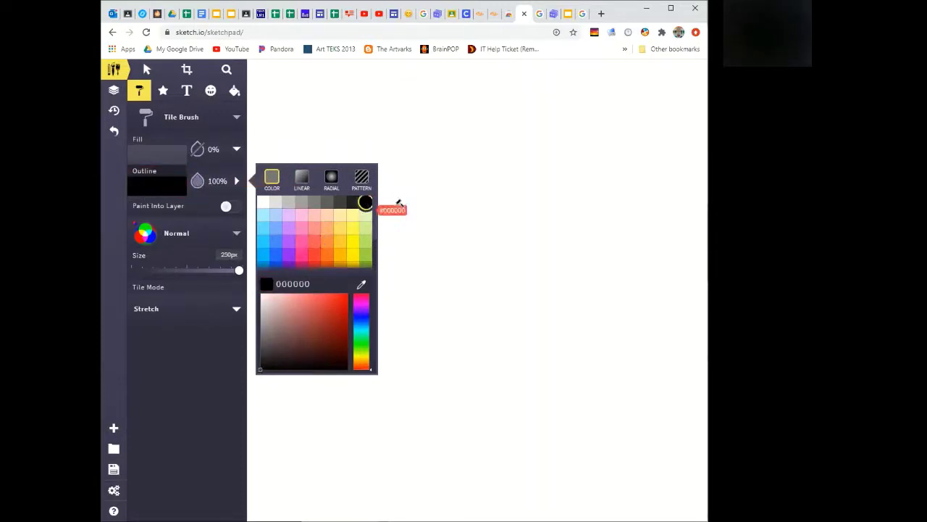
Paint two black ring-shaped eyes and a wide curved smile with the Tile Brush
{"action": "left_click_drag", "start_coordinate": [553, 168], "coordinate": [558, 169]}
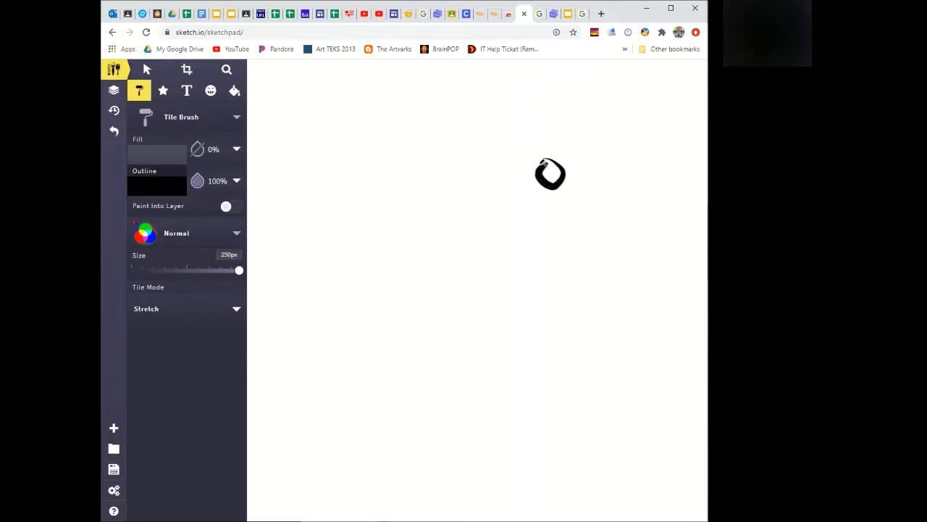
{"action": "left_click_drag", "start_coordinate": [558, 169], "coordinate": [548, 192]}
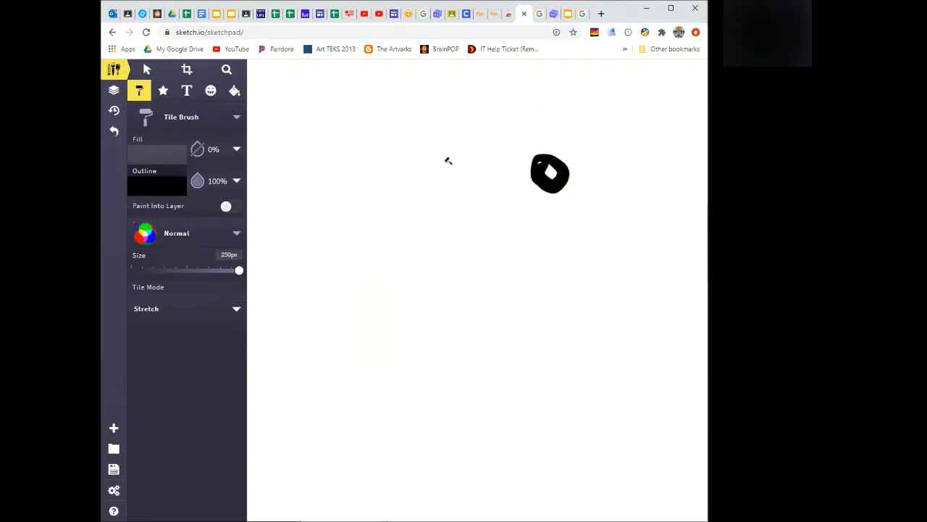
{"action": "left_click_drag", "start_coordinate": [416, 159], "coordinate": [399, 190]}
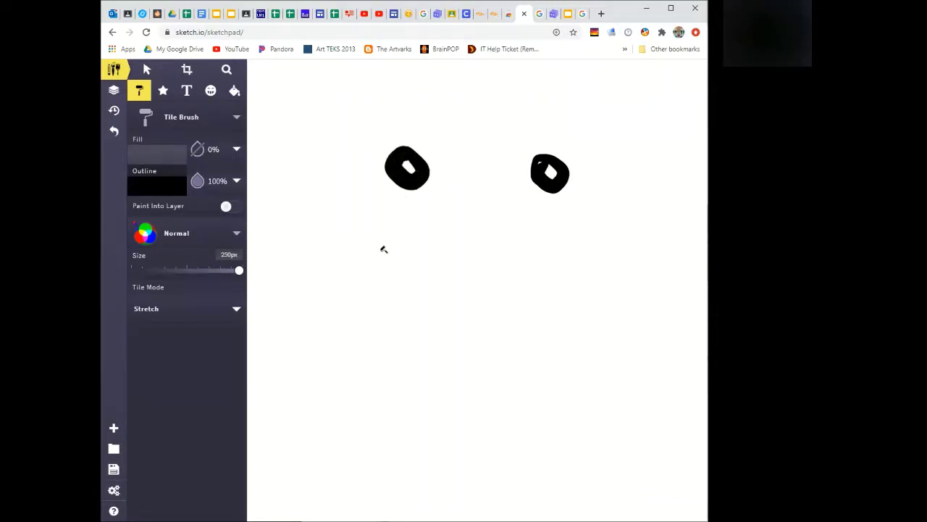
{"action": "left_click_drag", "start_coordinate": [378, 245], "coordinate": [580, 278]}
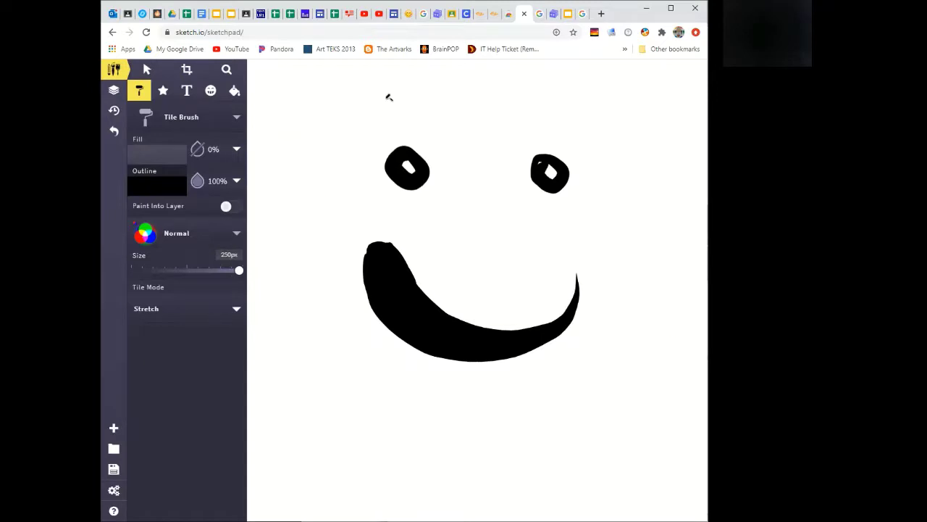
Give the brush a bright yellow (ffff49) fill at 100% opacity
{"action": "left_click", "coordinate": [152, 158]}
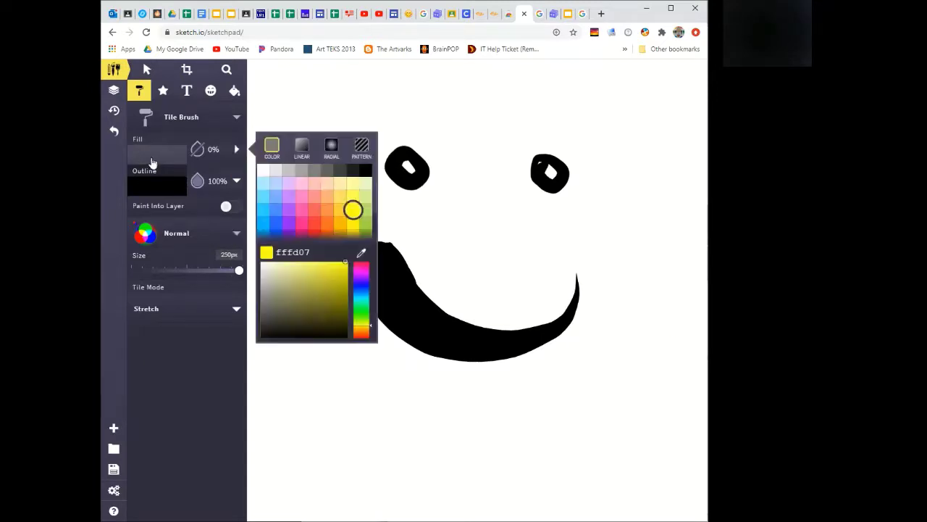
{"action": "left_click", "coordinate": [353, 196]}
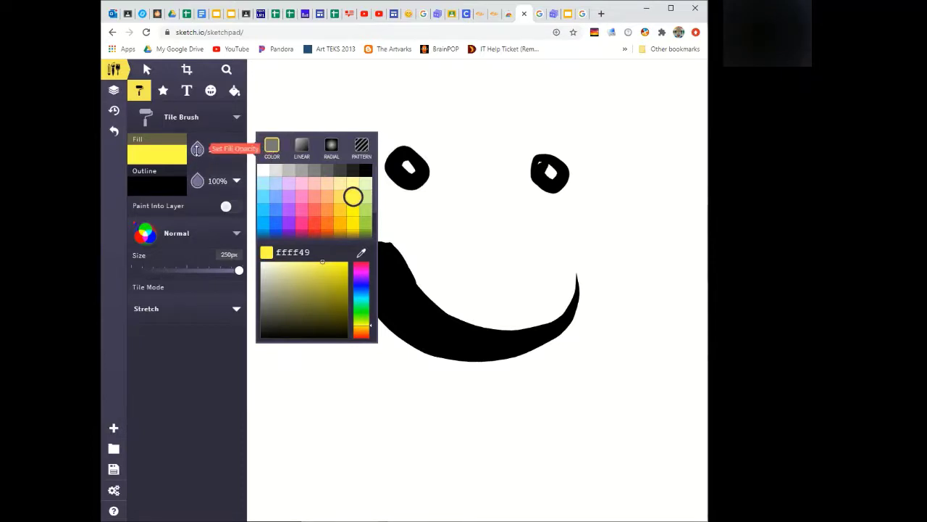
{"action": "left_click_drag", "start_coordinate": [198, 149], "coordinate": [197, 166]}
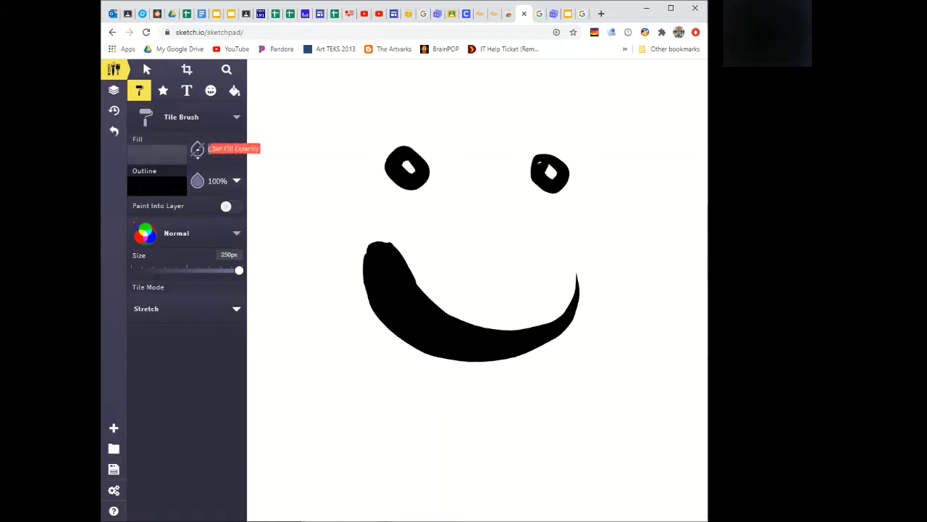
{"action": "left_click", "coordinate": [199, 156]}
{"action": "left_click", "coordinate": [212, 149]}
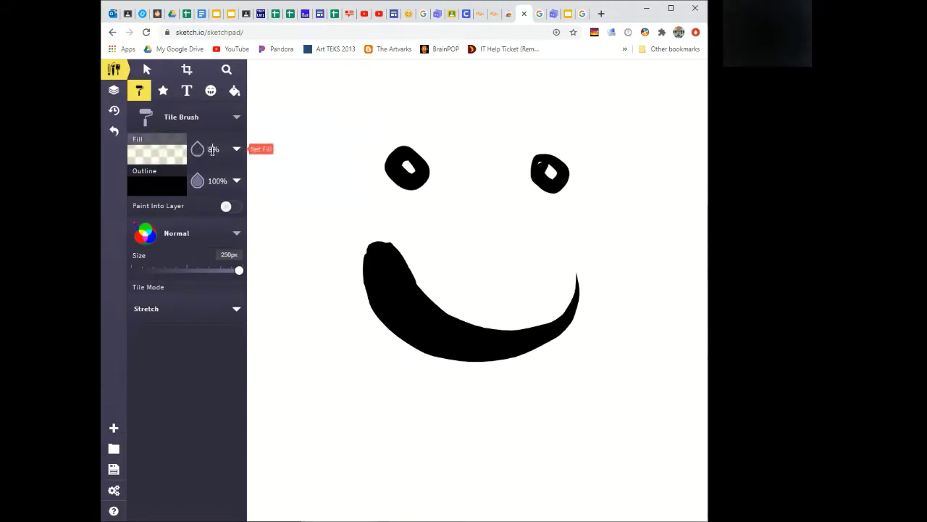
{"action": "mouse_move", "coordinate": [197, 150]}
{"action": "left_mouse_down"}
{"action": "mouse_move", "coordinate": [198, 139]}
{"action": "mouse_move", "coordinate": [194, 160]}
{"action": "mouse_move", "coordinate": [198, 145]}
{"action": "left_mouse_up"}
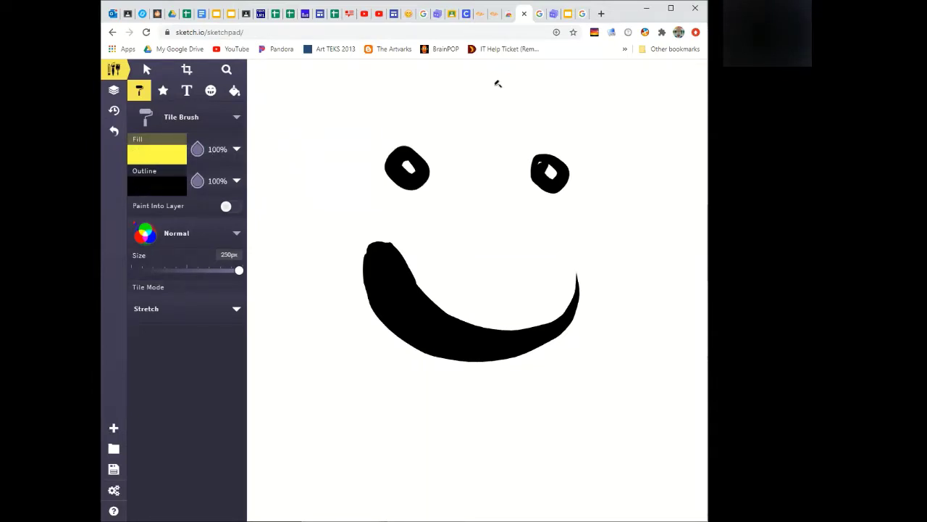
Paint a large yellow-and-black test stroke over the face, then undo it
{"action": "mouse_move", "coordinate": [494, 79]}
{"action": "left_mouse_down"}
{"action": "mouse_move", "coordinate": [632, 415]}
{"action": "mouse_move", "coordinate": [631, 205]}
{"action": "mouse_move", "coordinate": [518, 94]}
{"action": "mouse_move", "coordinate": [420, 112]}
{"action": "left_mouse_up"}
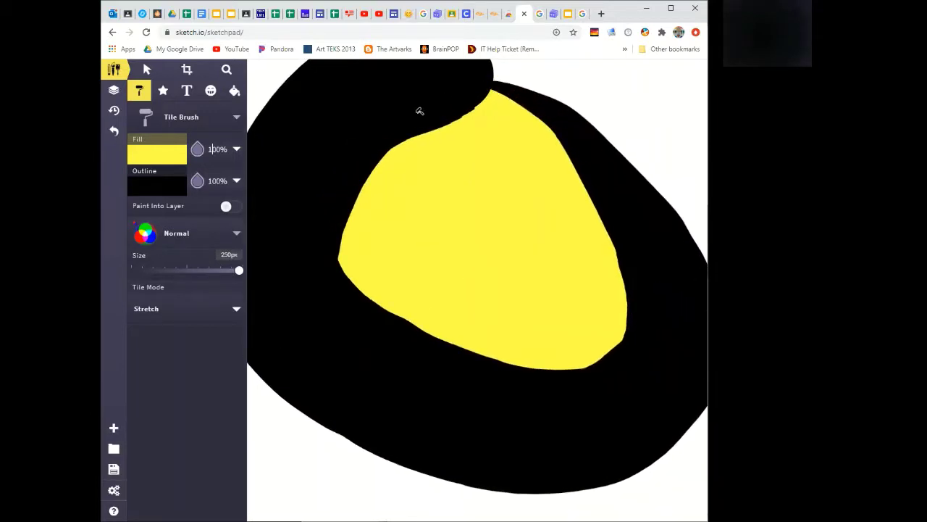
{"action": "left_click", "coordinate": [114, 134]}
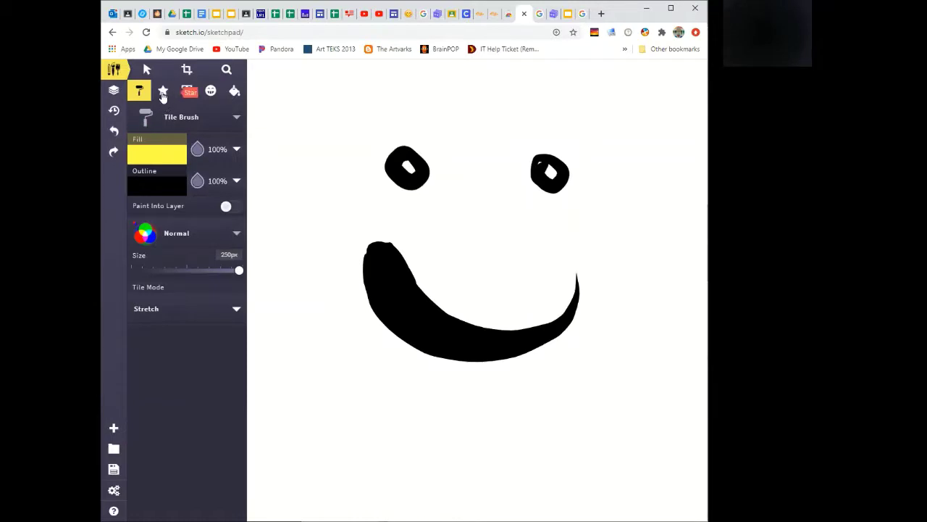
Choose the Pen brush and widen its size range to 3–18 px
{"action": "left_click", "coordinate": [144, 116]}
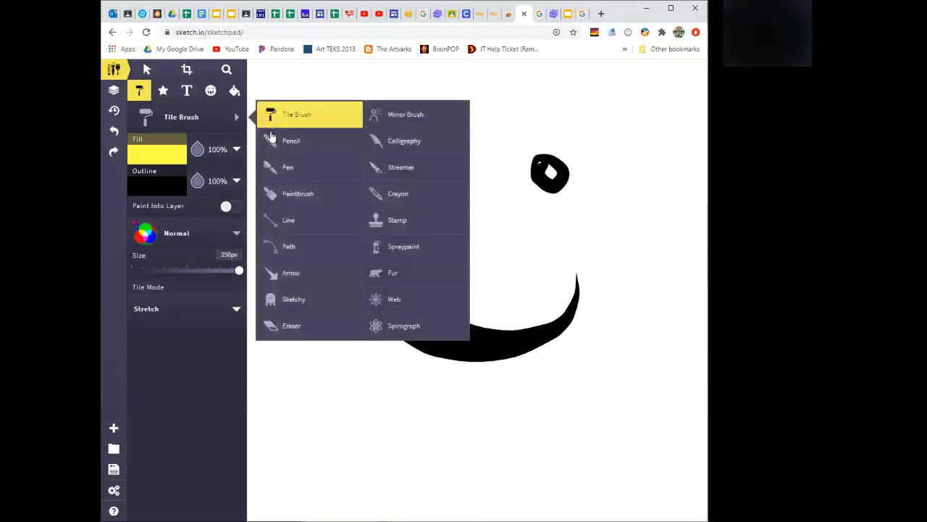
{"action": "left_click", "coordinate": [289, 169]}
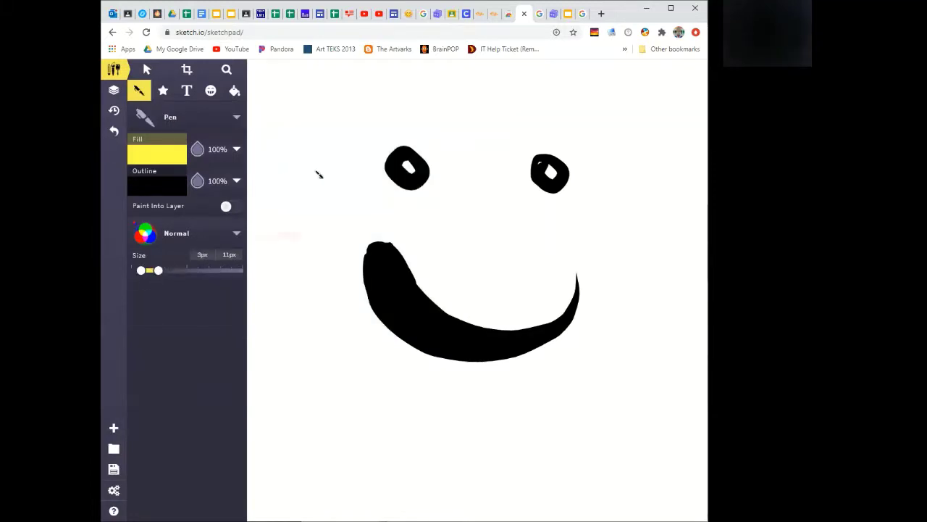
{"action": "left_click_drag", "start_coordinate": [158, 270], "coordinate": [173, 271]}
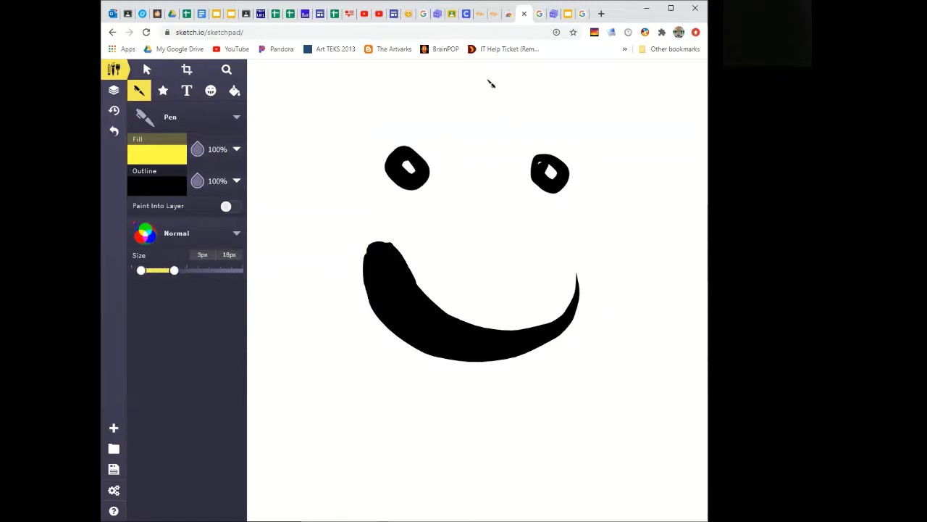
Draw a large yellow Pen circle with a thick black outline around the face, redrawing it once
{"action": "left_click_drag", "start_coordinate": [489, 81], "coordinate": [288, 274]}
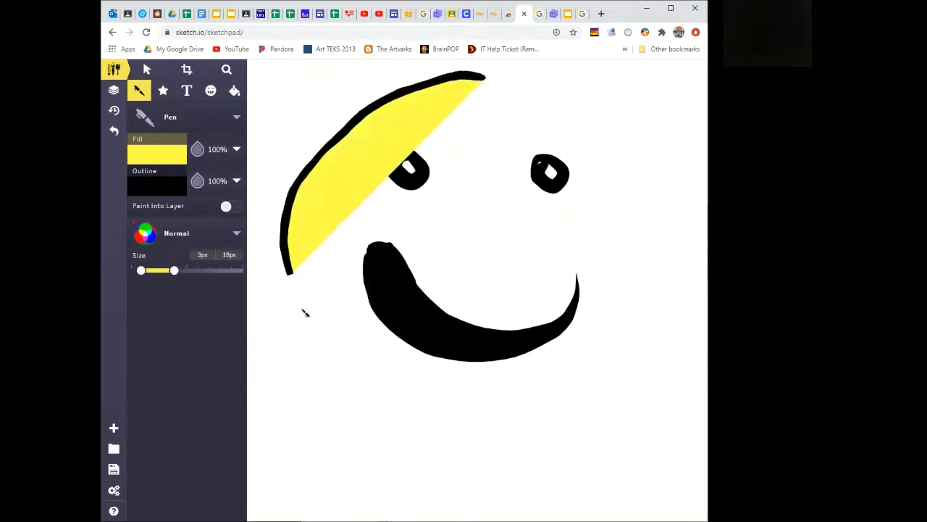
{"action": "mouse_move", "coordinate": [305, 313]}
{"action": "left_mouse_down"}
{"action": "mouse_move", "coordinate": [387, 414]}
{"action": "mouse_move", "coordinate": [617, 421]}
{"action": "mouse_move", "coordinate": [678, 268]}
{"action": "mouse_move", "coordinate": [615, 145]}
{"action": "mouse_move", "coordinate": [475, 72]}
{"action": "left_mouse_up"}
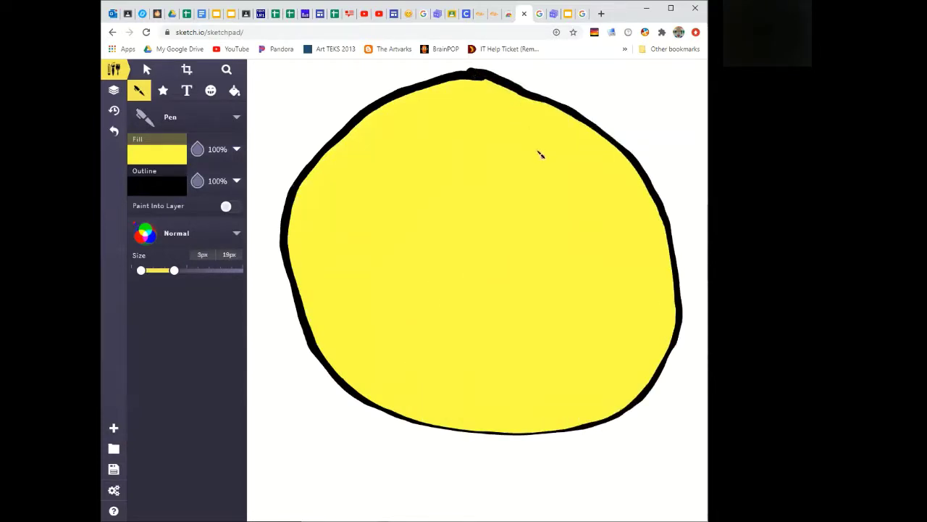
{"action": "left_click", "coordinate": [114, 134]}
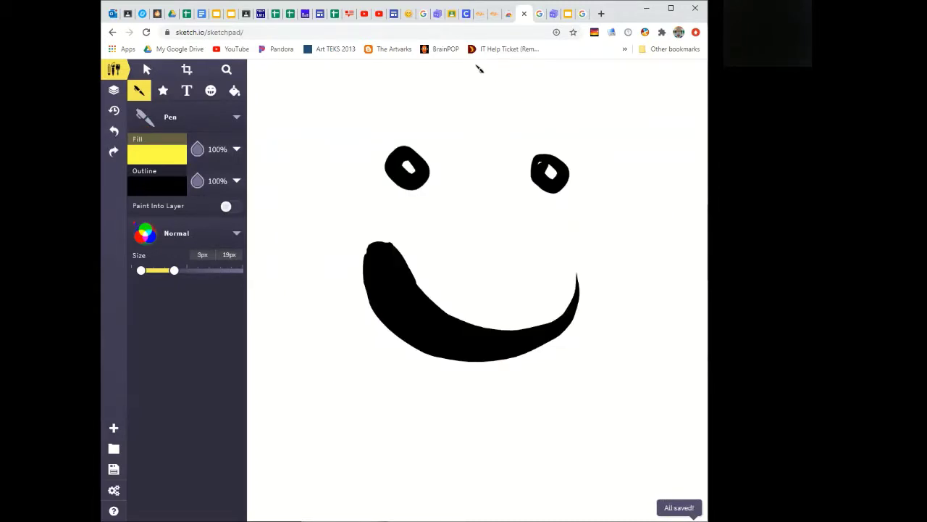
{"action": "left_click_drag", "start_coordinate": [478, 68], "coordinate": [355, 383]}
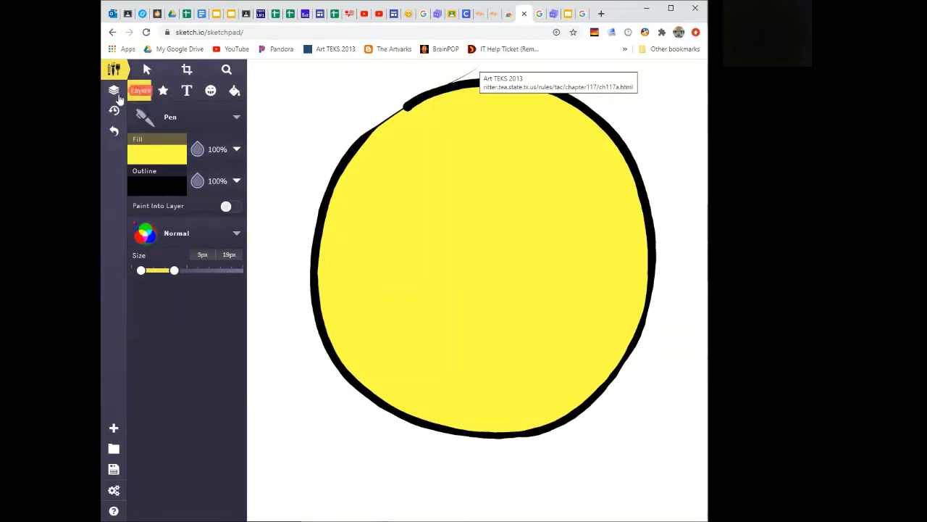
Move the yellow Pen circle layer down to just above Background, beneath the eye and smile layers
{"action": "left_click", "coordinate": [114, 92]}
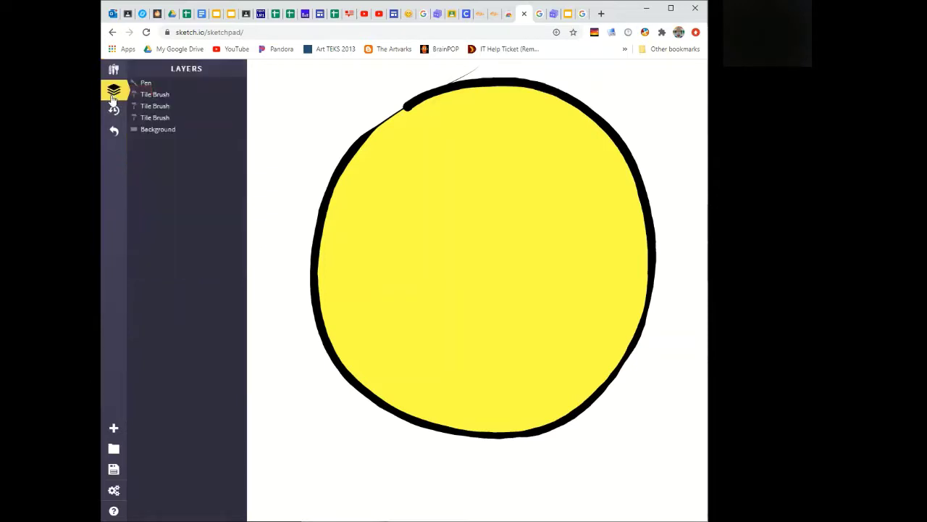
{"action": "mouse_move", "coordinate": [182, 106]}
{"action": "left_click", "coordinate": [154, 96]}
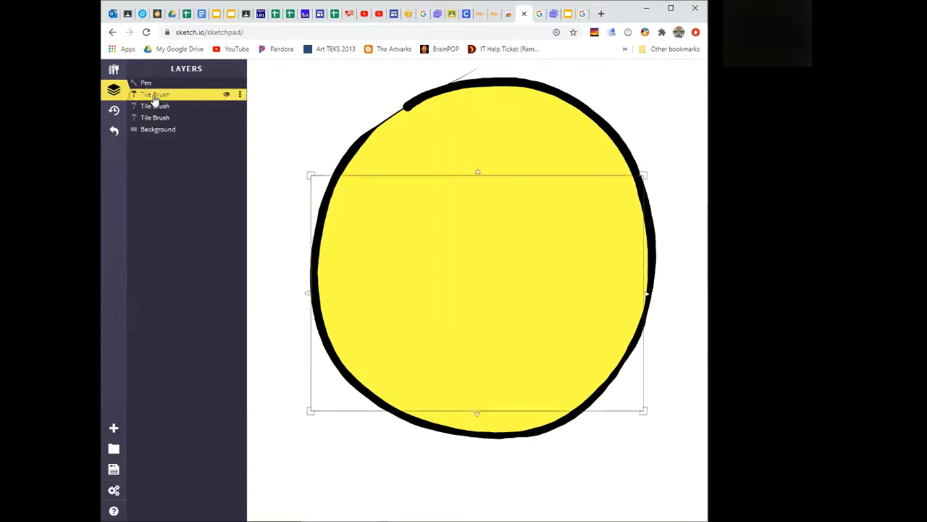
{"action": "left_click", "coordinate": [152, 106]}
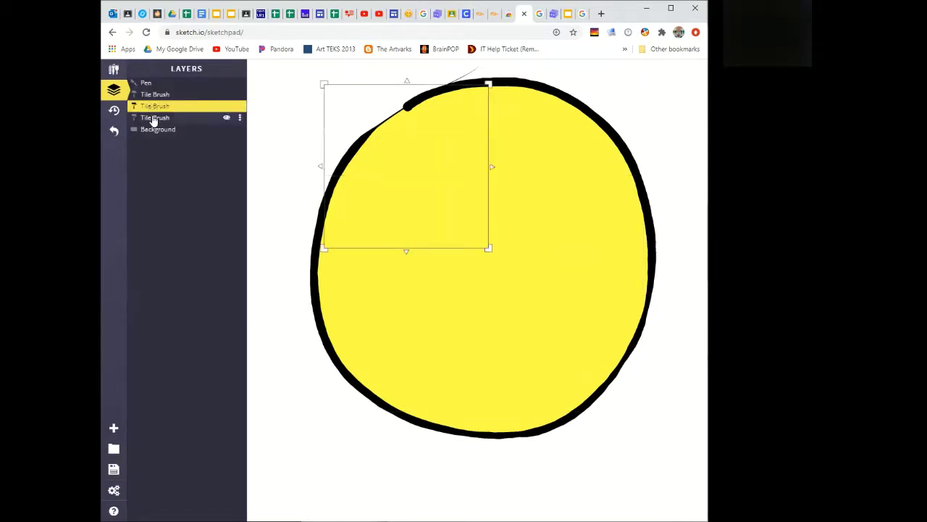
{"action": "left_click", "coordinate": [153, 118]}
{"action": "left_click", "coordinate": [151, 84]}
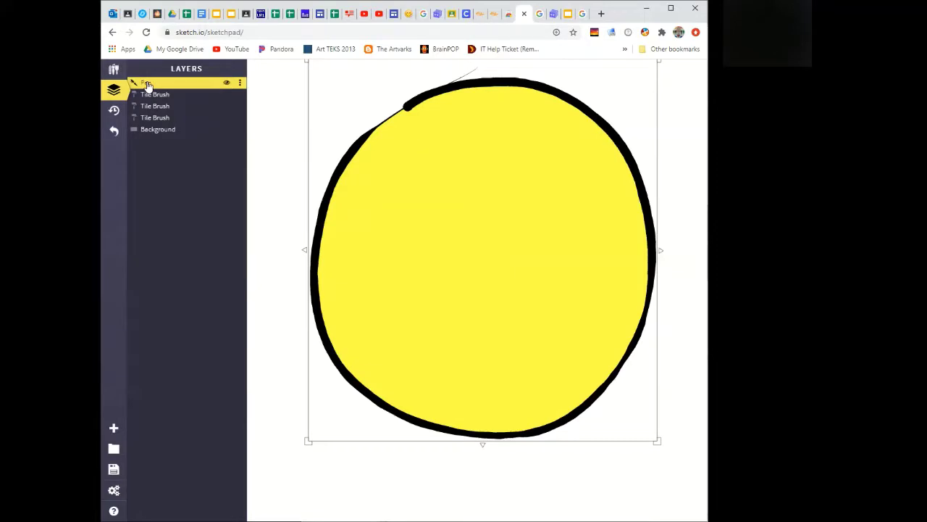
{"action": "left_click_drag", "start_coordinate": [147, 84], "coordinate": [142, 127]}
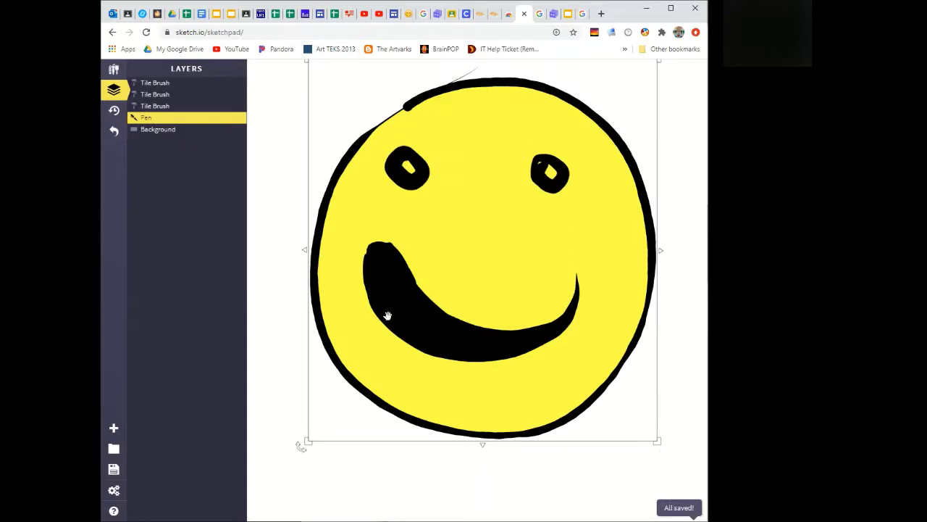
{"action": "left_click", "coordinate": [172, 85]}
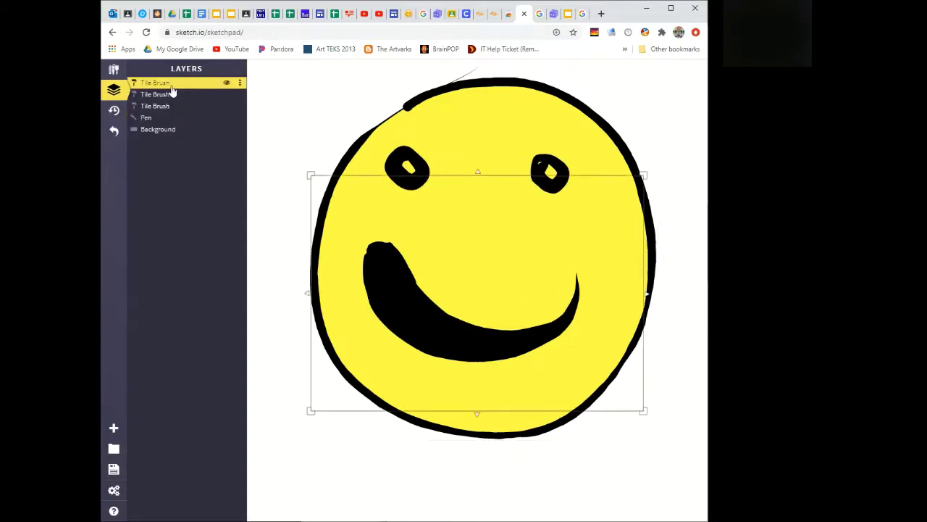
{"action": "left_click", "coordinate": [154, 106]}
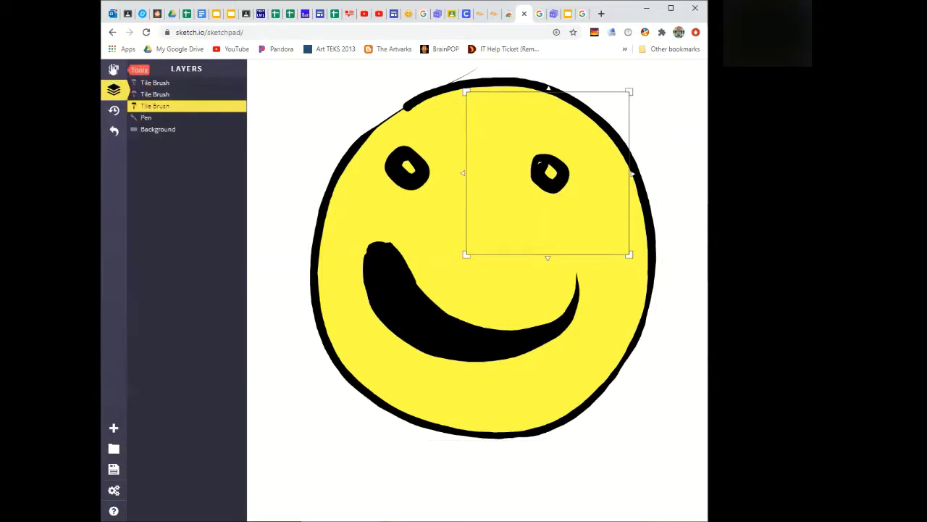
{"action": "left_click", "coordinate": [113, 69]}
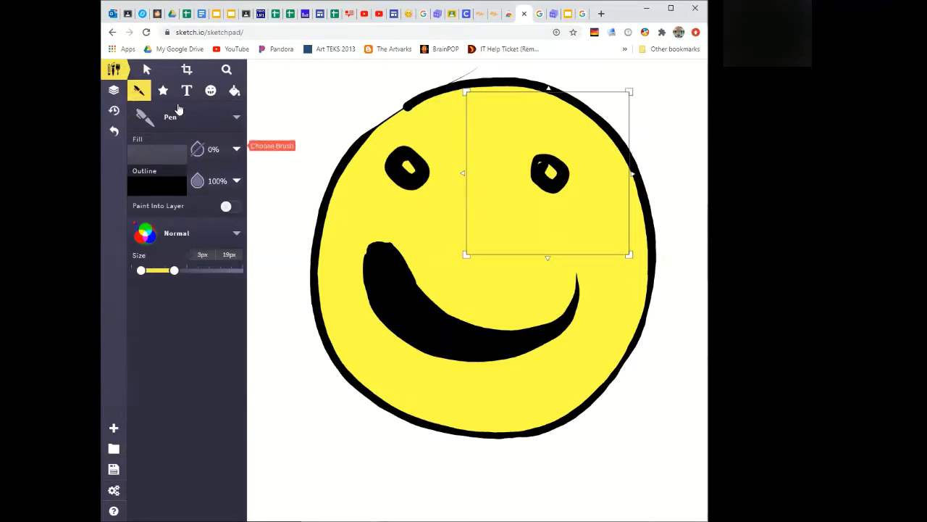
Fill the background with a green linear gradient using Vector Fill, angled to 160°
{"action": "left_click", "coordinate": [234, 92]}
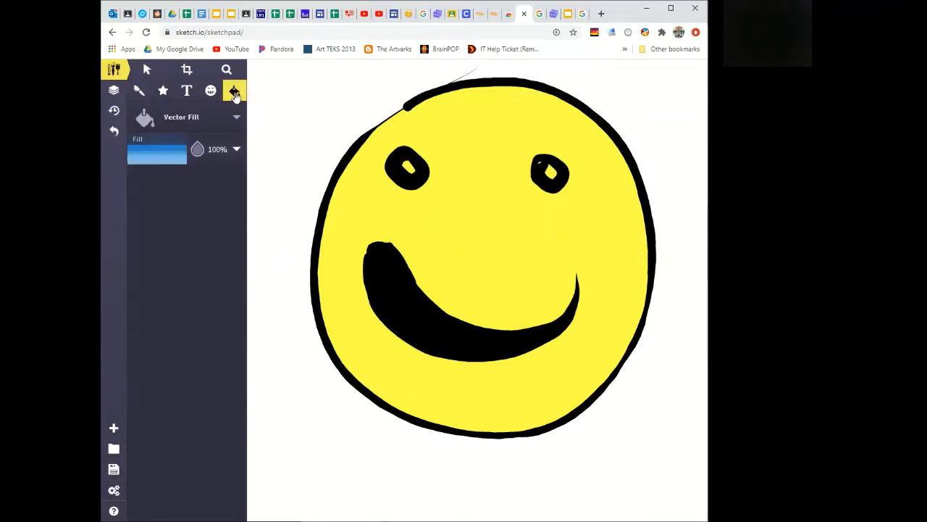
{"action": "left_click", "coordinate": [153, 164]}
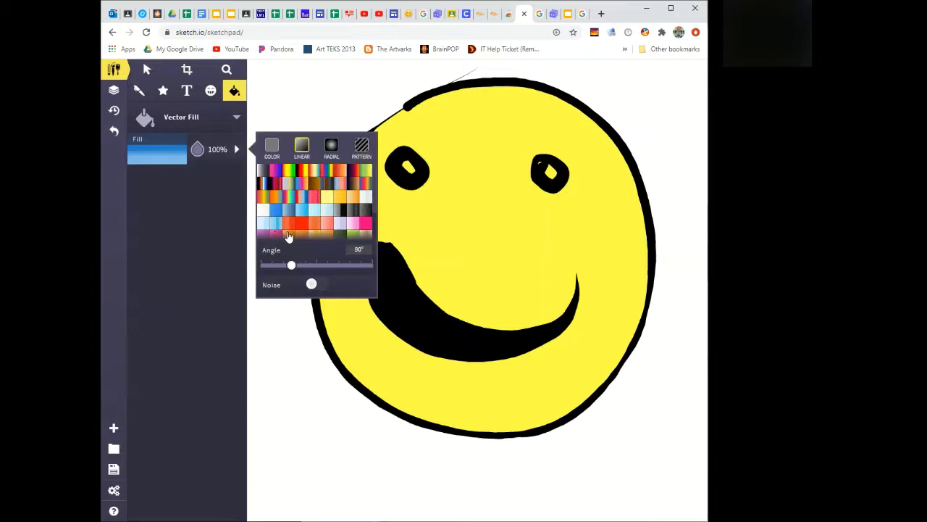
{"action": "scroll", "coordinate": [348, 211], "scroll_direction": "down", "scroll_amount": 1}
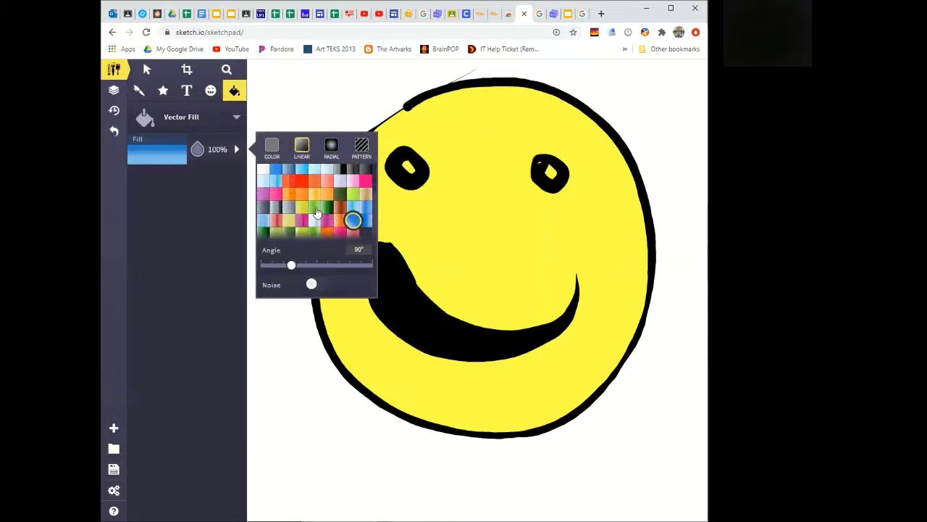
{"action": "left_click", "coordinate": [313, 231]}
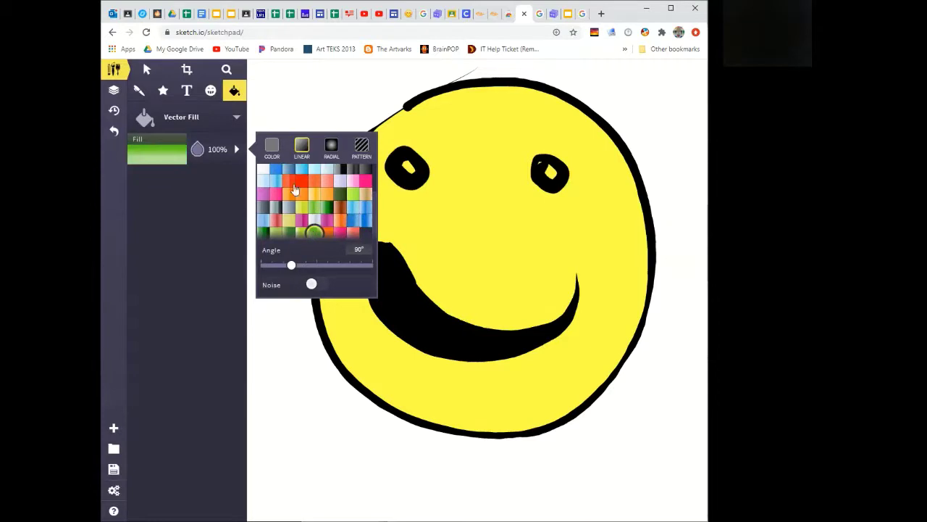
{"action": "left_click", "coordinate": [303, 113]}
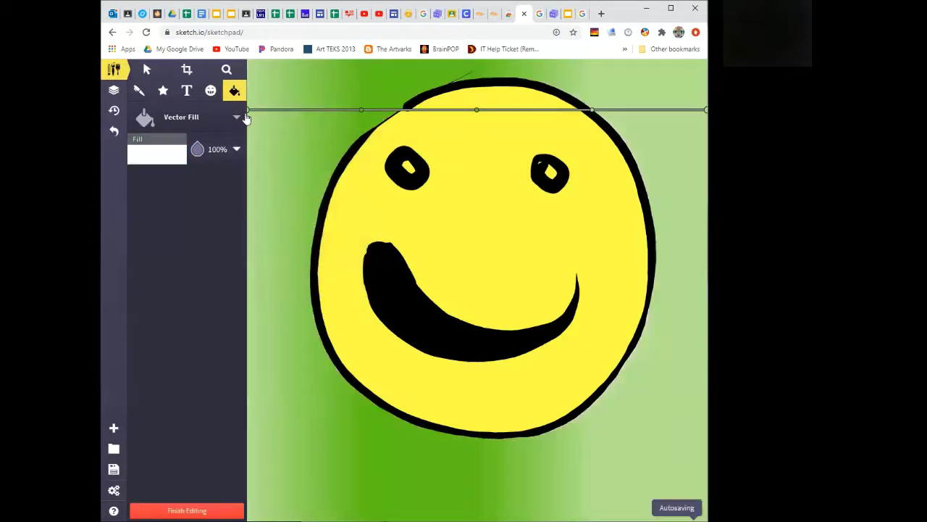
{"action": "left_click", "coordinate": [174, 124]}
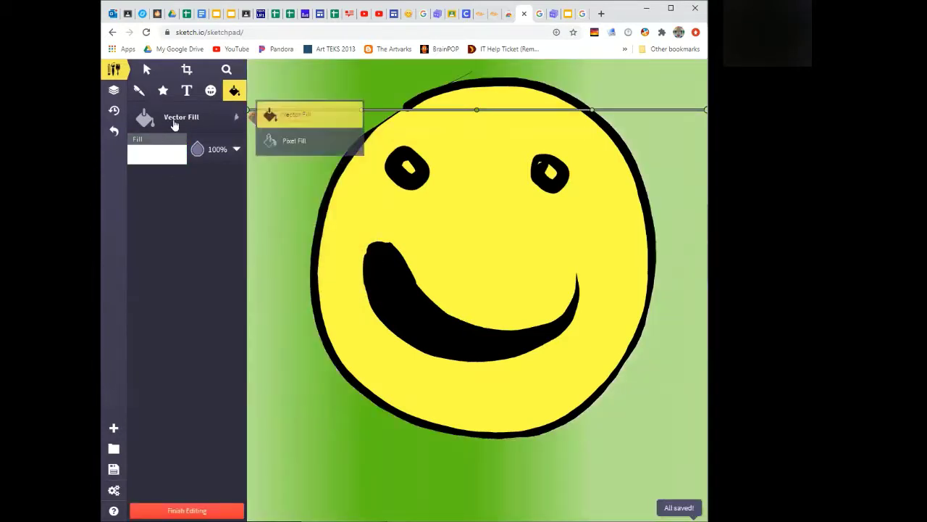
{"action": "left_click", "coordinate": [171, 157]}
{"action": "left_click_drag", "start_coordinate": [266, 266], "coordinate": [311, 265]}
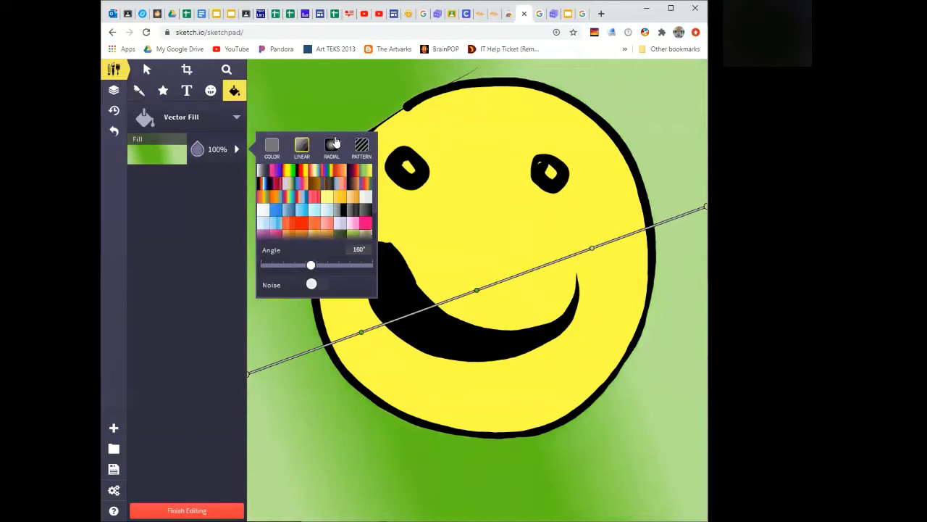
Change the background fill from the green gradient to a red damask pattern
{"action": "left_click", "coordinate": [331, 147]}
{"action": "left_click", "coordinate": [361, 148]}
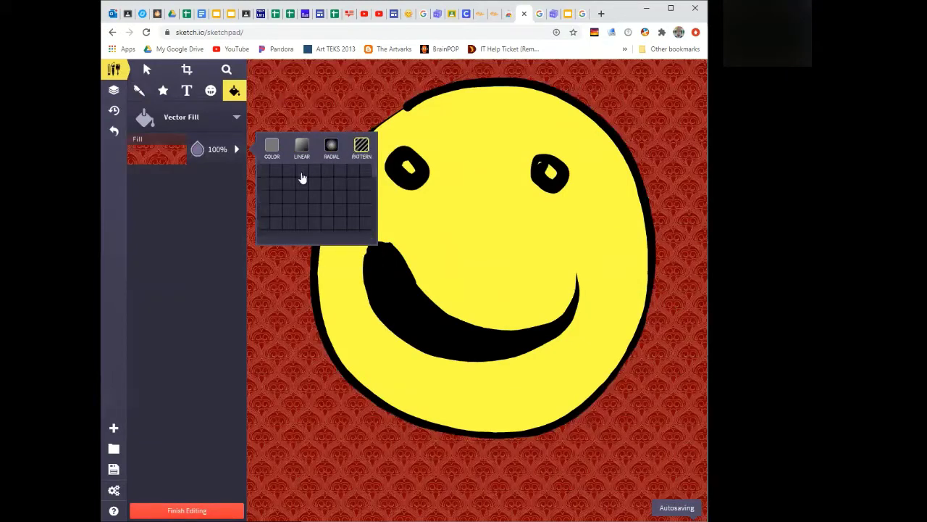
{"action": "left_click", "coordinate": [176, 263]}
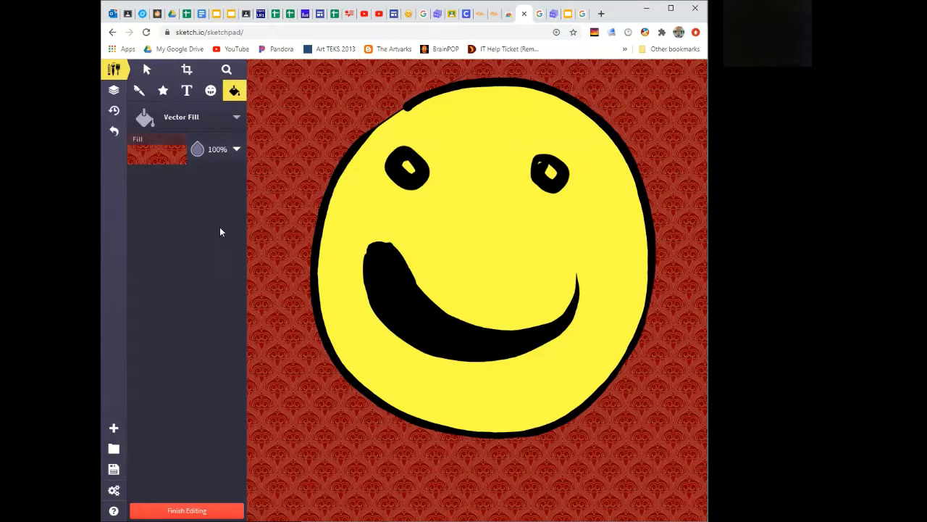
Drag the yellow face circle down and to the left, then deselect it
{"action": "left_click", "coordinate": [325, 226]}
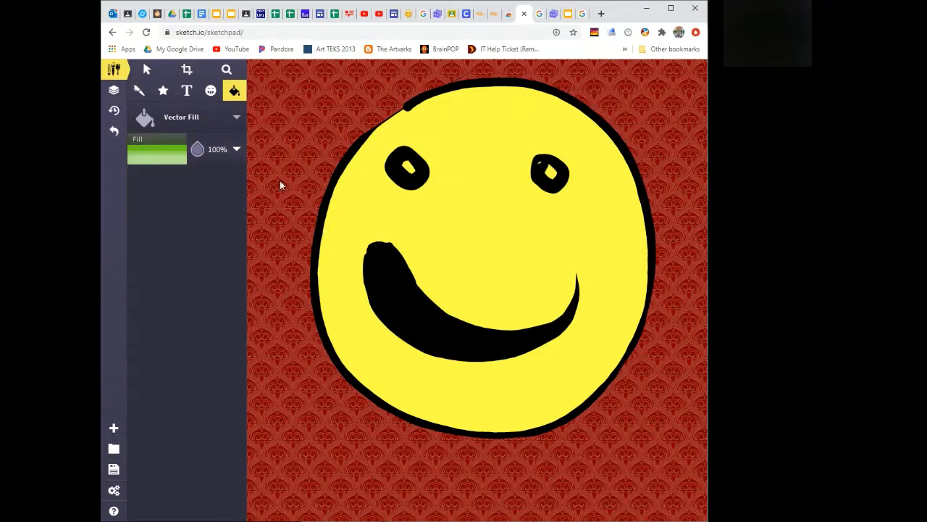
{"action": "left_click", "coordinate": [146, 68]}
{"action": "left_click", "coordinate": [346, 326]}
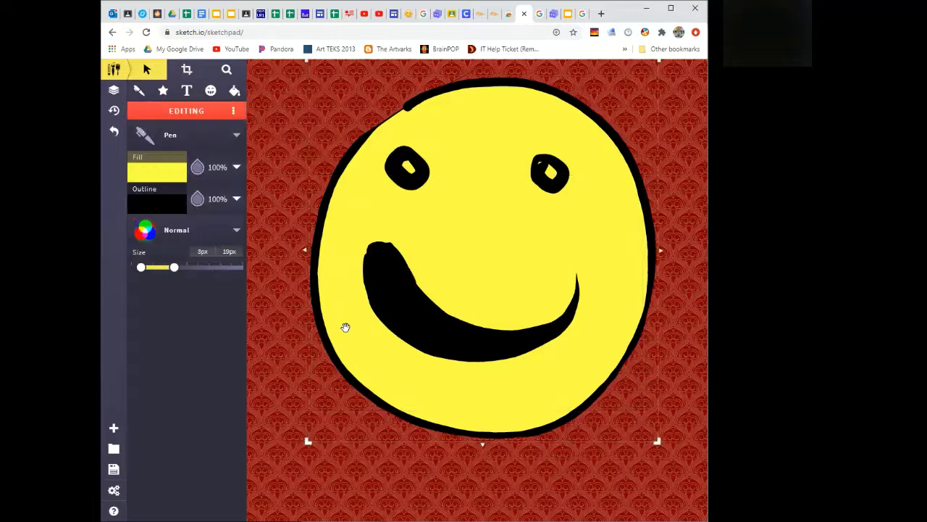
{"action": "left_click_drag", "start_coordinate": [346, 326], "coordinate": [298, 380]}
{"action": "left_click", "coordinate": [677, 198]}
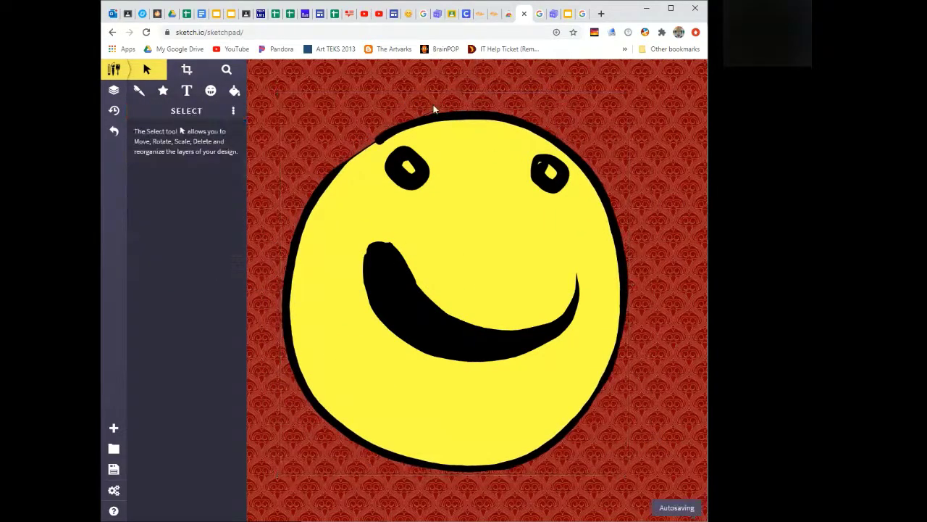